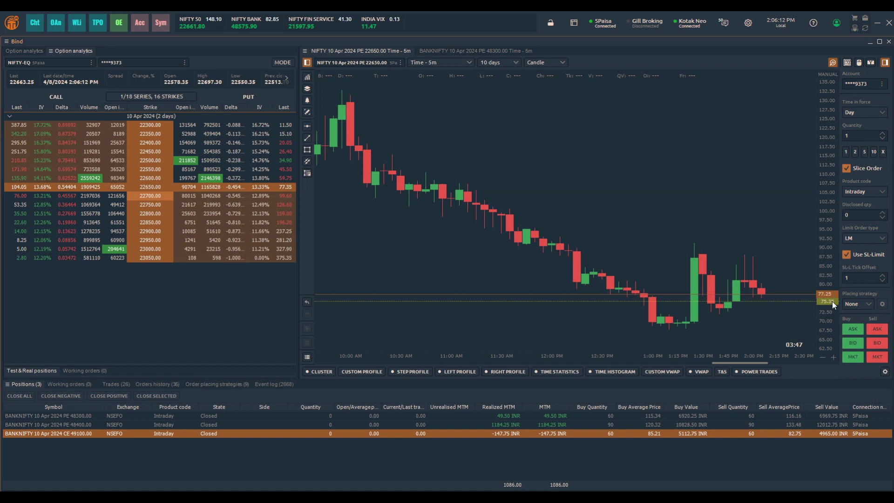
Switch order placing to the L-BOP strategy, keeping prices specified as Percentage.
{"action": "left_click", "coordinate": [857, 303]}
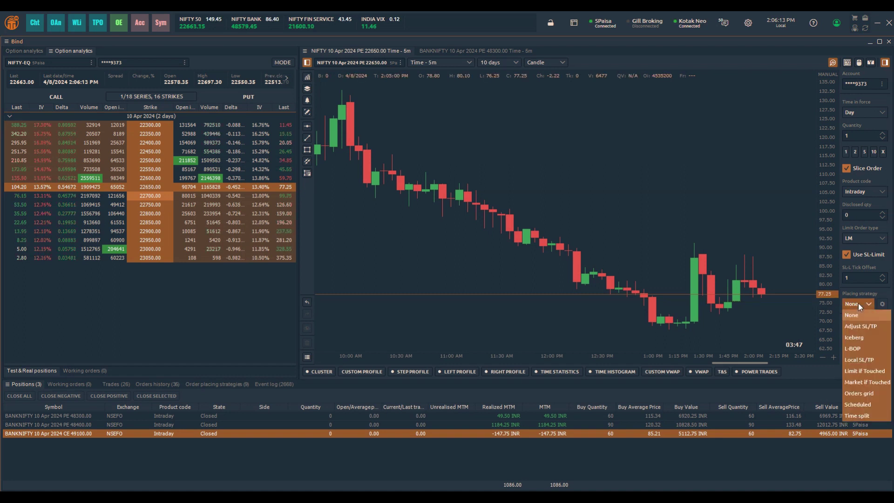
{"action": "left_click", "coordinate": [859, 350]}
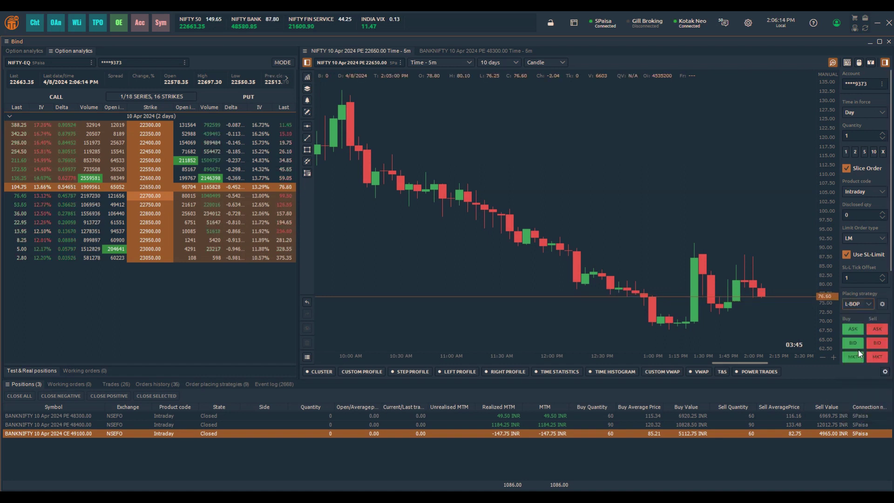
{"action": "left_click", "coordinate": [882, 304]}
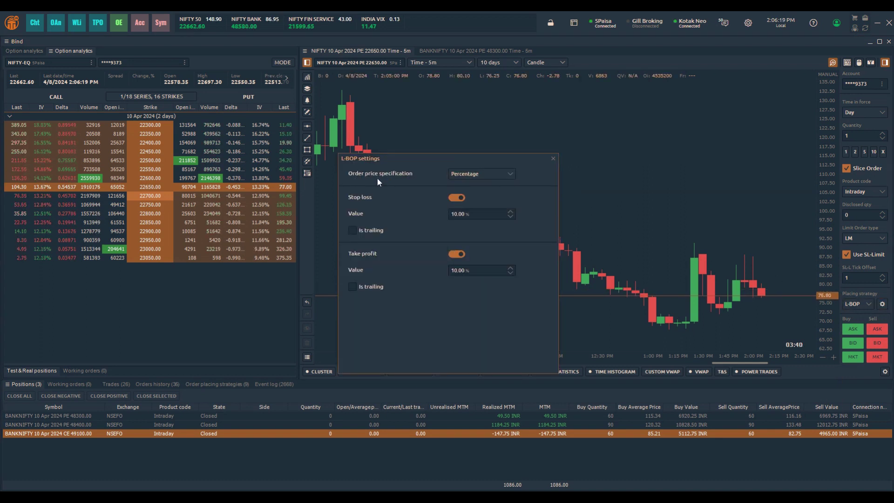
{"action": "left_click", "coordinate": [479, 178]}
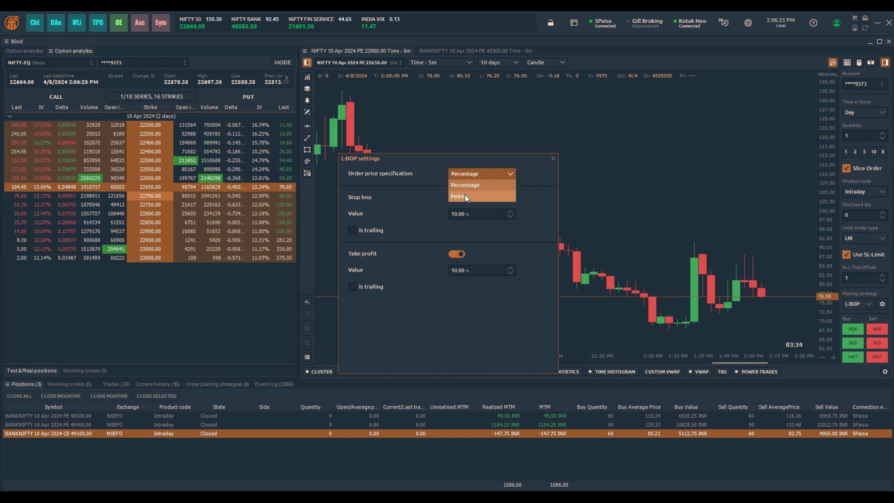
{"action": "left_click", "coordinate": [411, 198]}
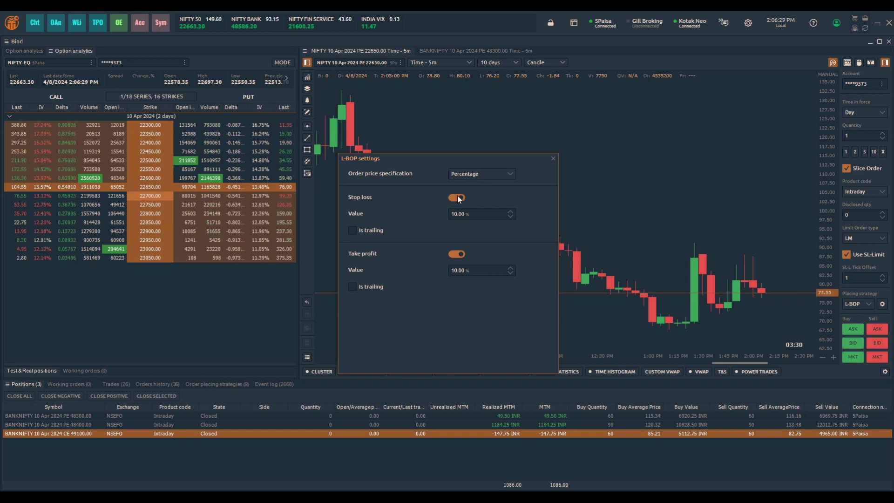
Set the L-BOP stop loss to a trailing 20 percent.
{"action": "left_click", "coordinate": [474, 215]}
{"action": "type", "text": "20"}
{"action": "left_click", "coordinate": [422, 239]}
{"action": "left_click", "coordinate": [368, 233]}
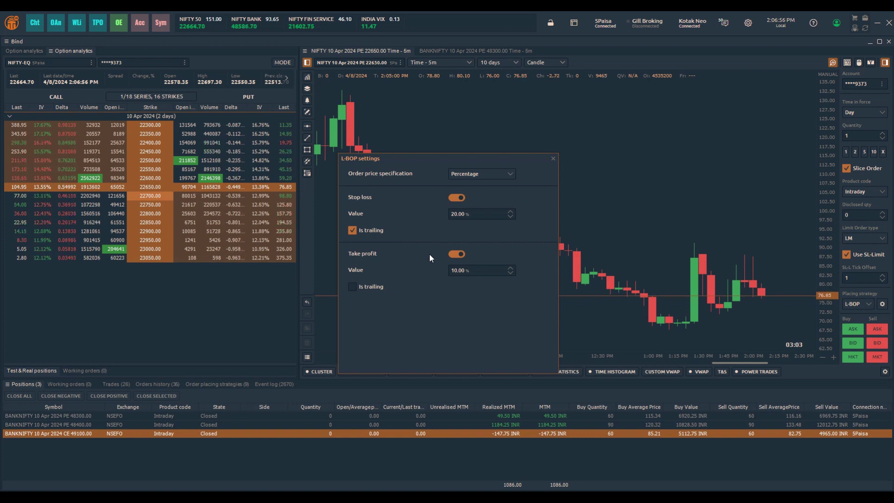
Set the L-BOP take profit value to 20 percent and make it trailing.
{"action": "left_click", "coordinate": [473, 273]}
{"action": "type", "text": "20"}
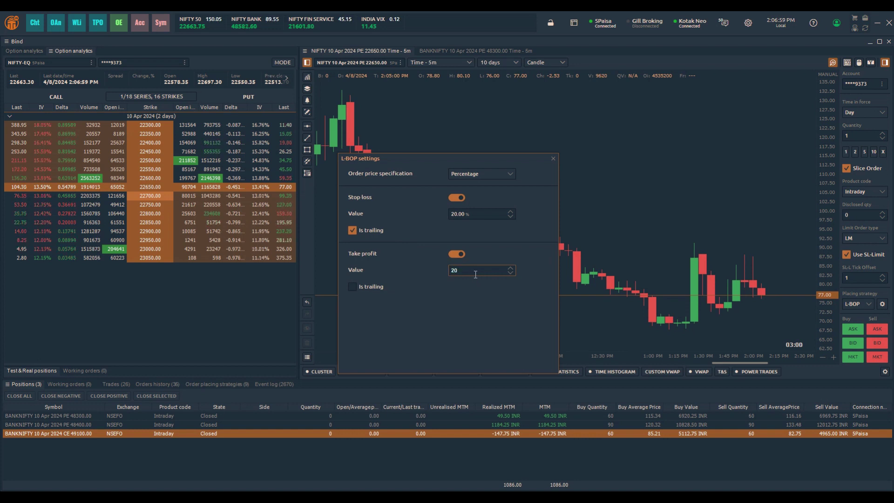
{"action": "left_click", "coordinate": [460, 294]}
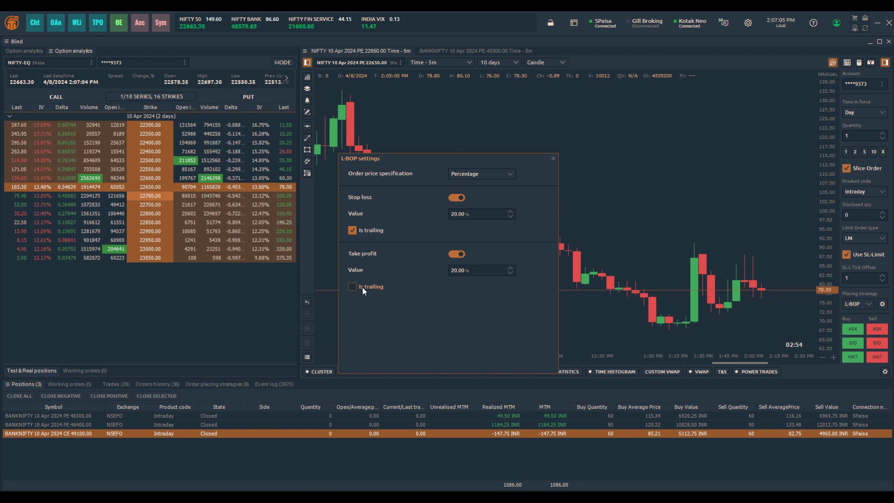
{"action": "left_click", "coordinate": [362, 287]}
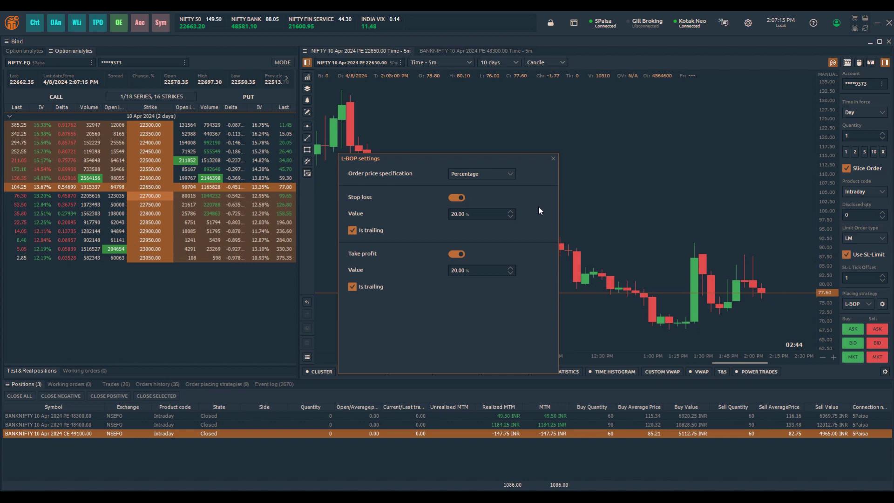
Buy one NIFTY 22650 put at market and fit the chart to the SL/TP lines.
{"action": "left_click", "coordinate": [553, 158]}
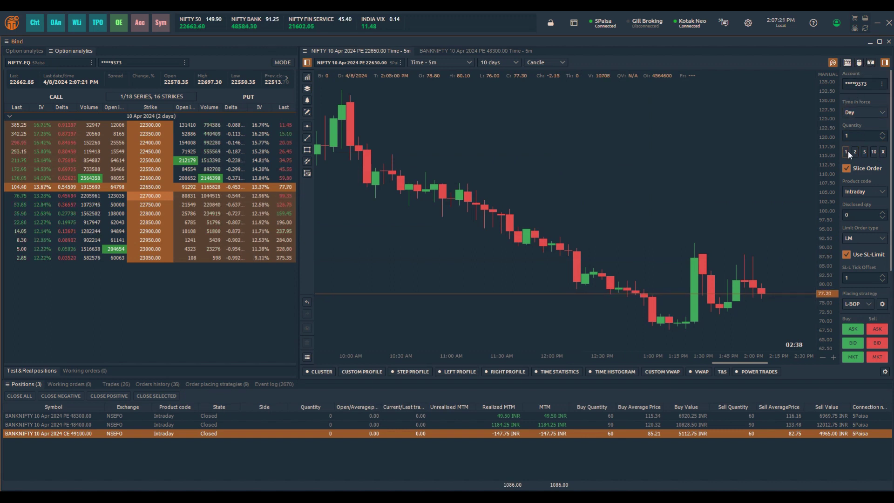
{"action": "left_click", "coordinate": [851, 359]}
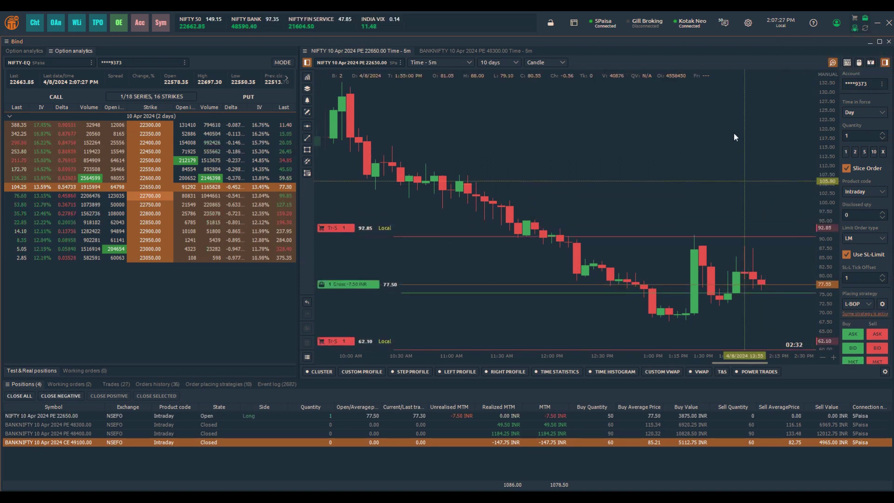
{"action": "left_click_drag", "start_coordinate": [733, 133], "coordinate": [738, 109]}
{"action": "left_click_drag", "start_coordinate": [831, 139], "coordinate": [831, 146]}
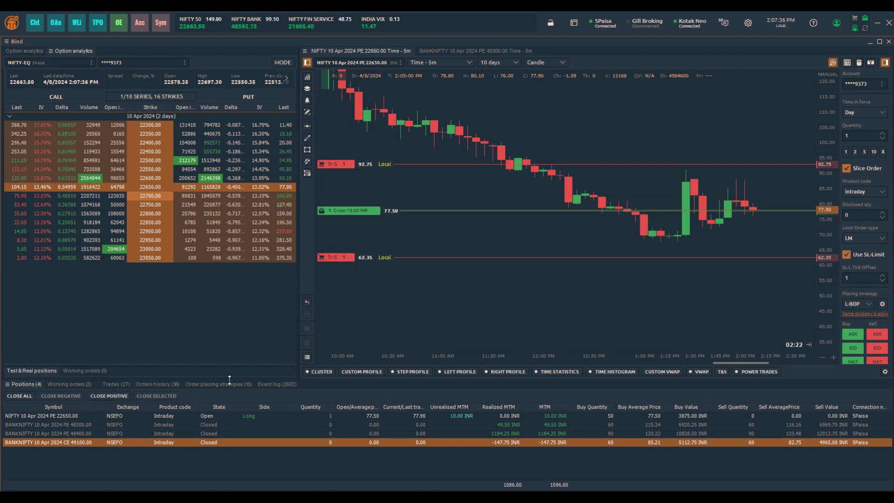
{"action": "left_click", "coordinate": [12, 22]}
Open the Order placing strategies window, clear finished strategies, and widen it.
{"action": "scroll", "coordinate": [90, 345], "scroll_direction": "down", "scroll_amount": 3}
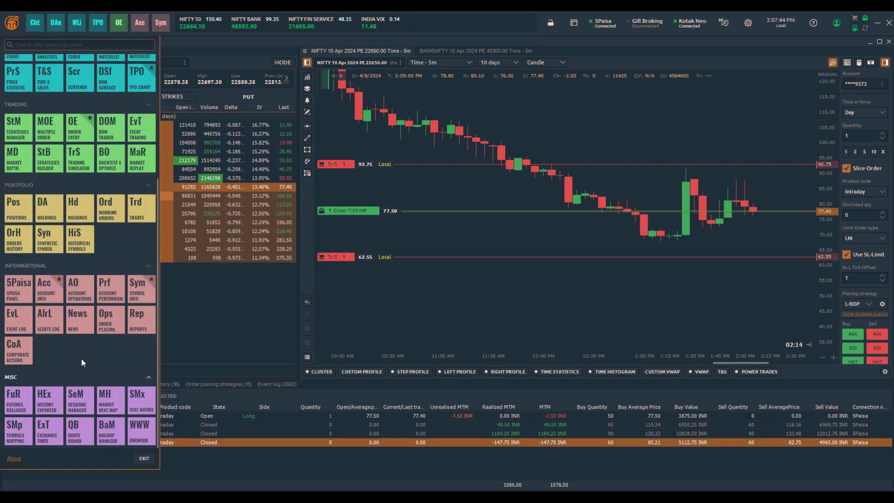
{"action": "left_click", "coordinate": [114, 317]}
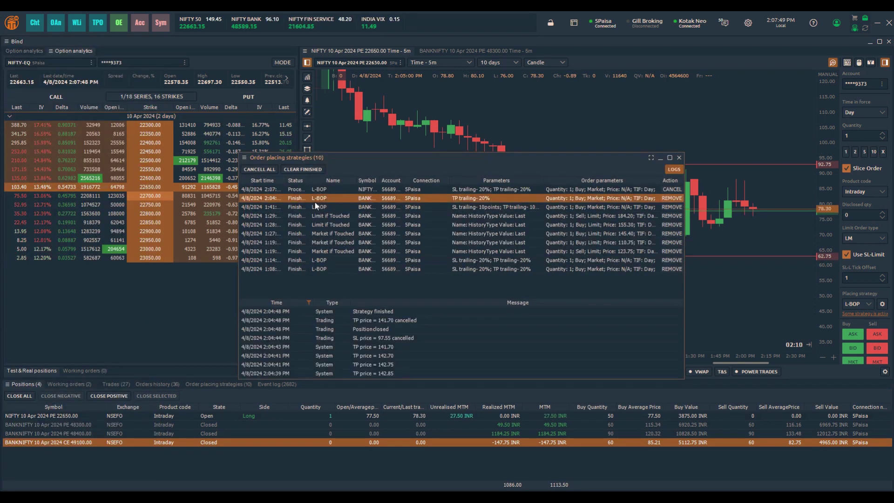
{"action": "left_click", "coordinate": [303, 169]}
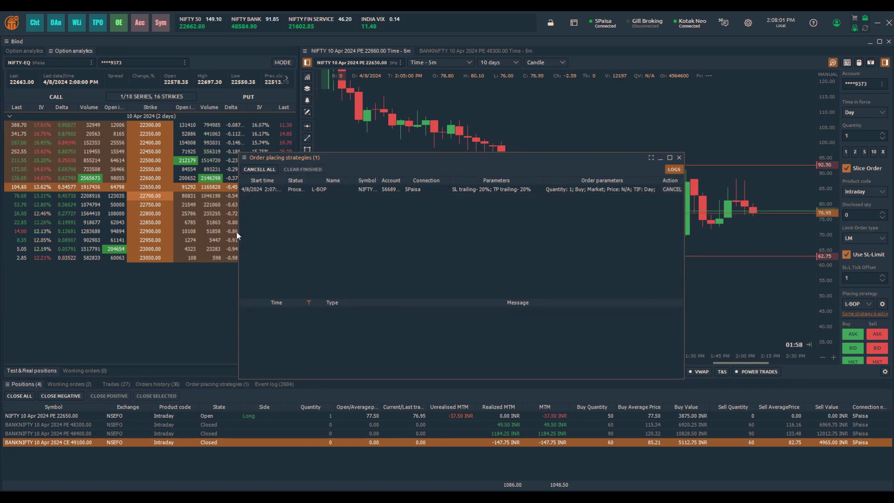
{"action": "left_click_drag", "start_coordinate": [239, 230], "coordinate": [29, 204]}
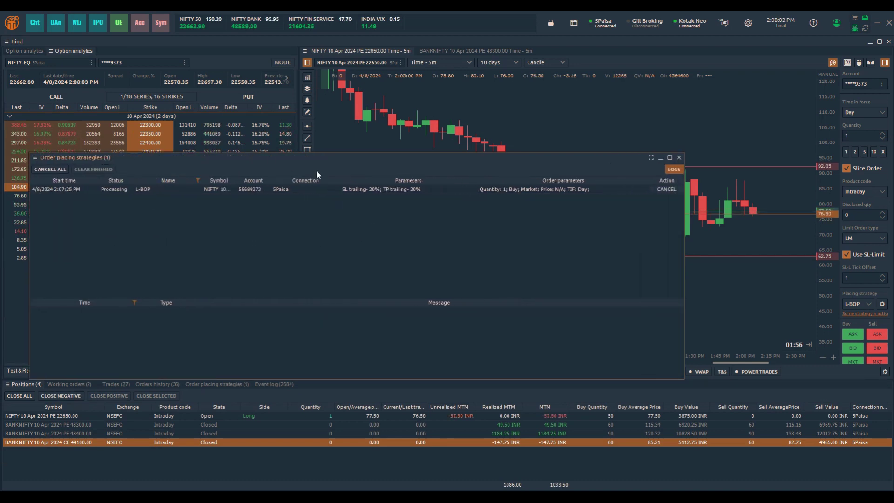
Review the running L-BOP log, including Position opened and TP price 92.75 entries.
{"action": "left_click", "coordinate": [349, 189]}
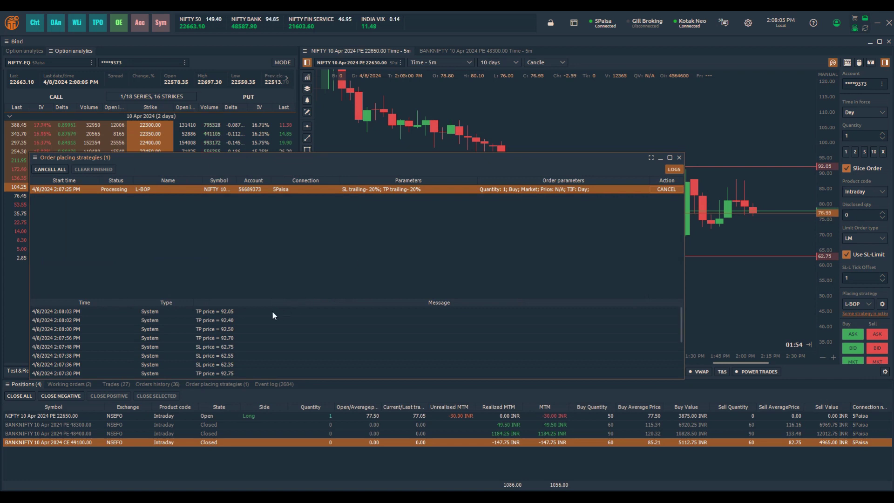
{"action": "scroll", "coordinate": [280, 326], "scroll_direction": "down", "scroll_amount": 3}
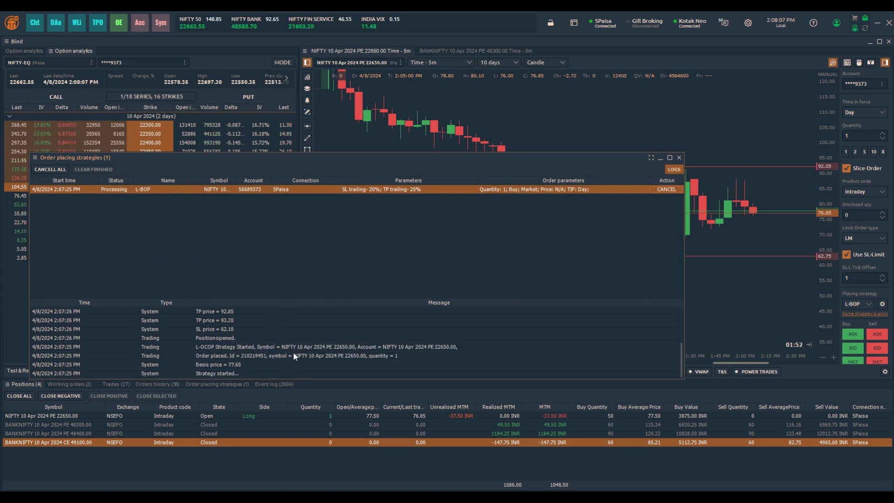
{"action": "left_click", "coordinate": [228, 341]}
{"action": "left_click_drag", "start_coordinate": [414, 161], "coordinate": [480, 148]}
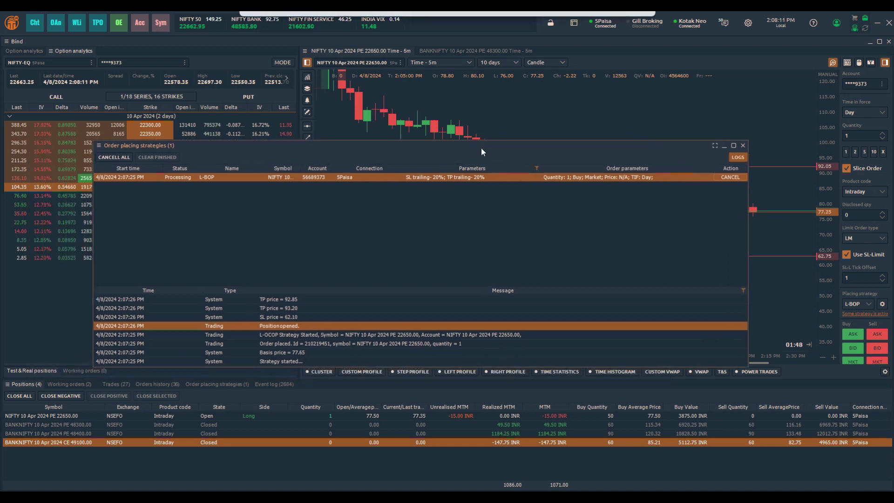
{"action": "left_click", "coordinate": [294, 315]}
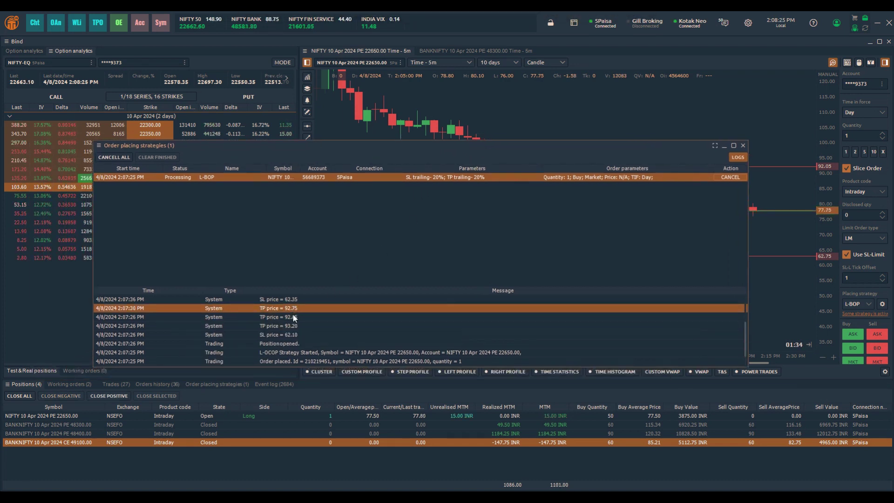
{"action": "scroll", "coordinate": [295, 320], "scroll_direction": "up", "scroll_amount": 1}
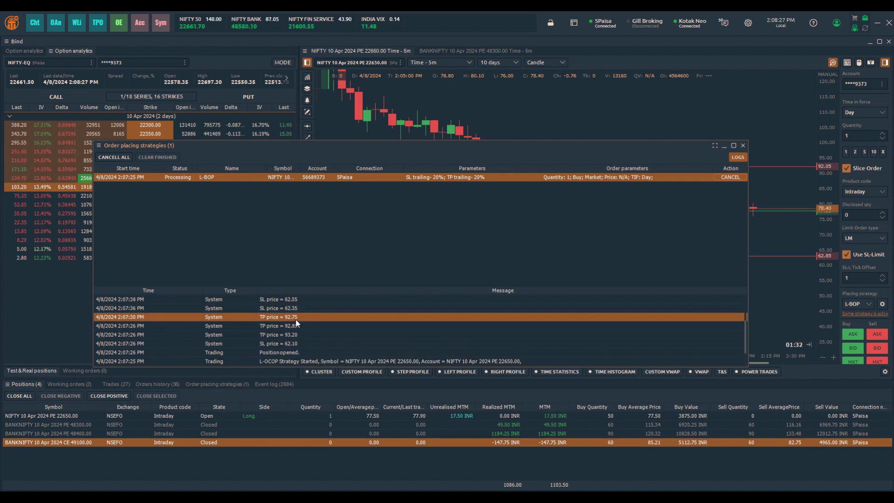
{"action": "scroll", "coordinate": [295, 320], "scroll_direction": "up", "scroll_amount": 2}
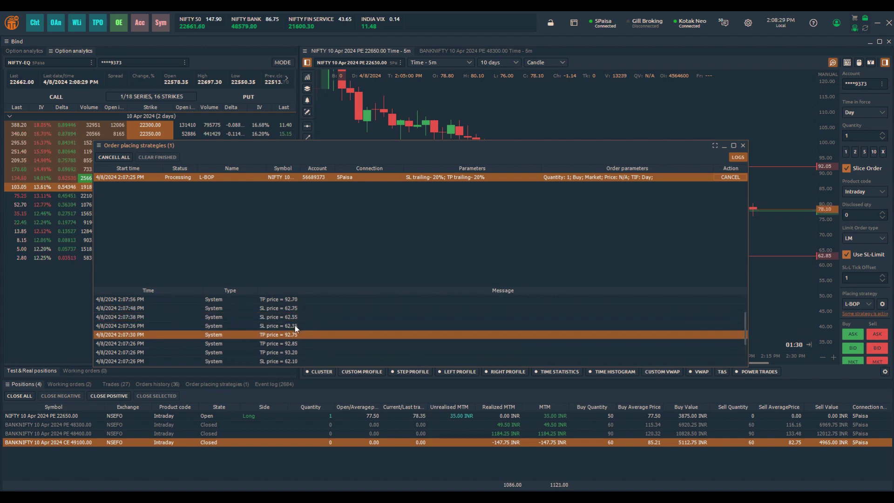
Close the strategies window and buy a second NIFTY 22650 put at market.
{"action": "left_click", "coordinate": [851, 322]}
{"action": "scroll", "coordinate": [850, 322], "scroll_direction": "down", "scroll_amount": 3}
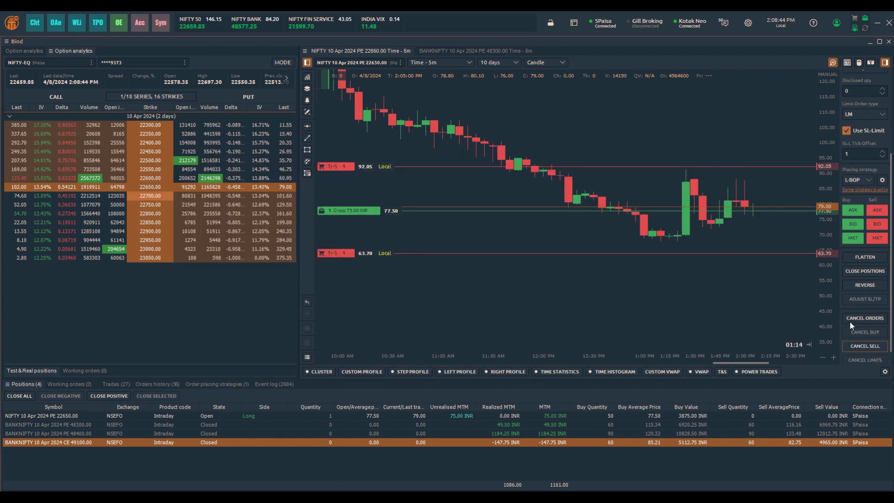
{"action": "left_click", "coordinate": [854, 238]}
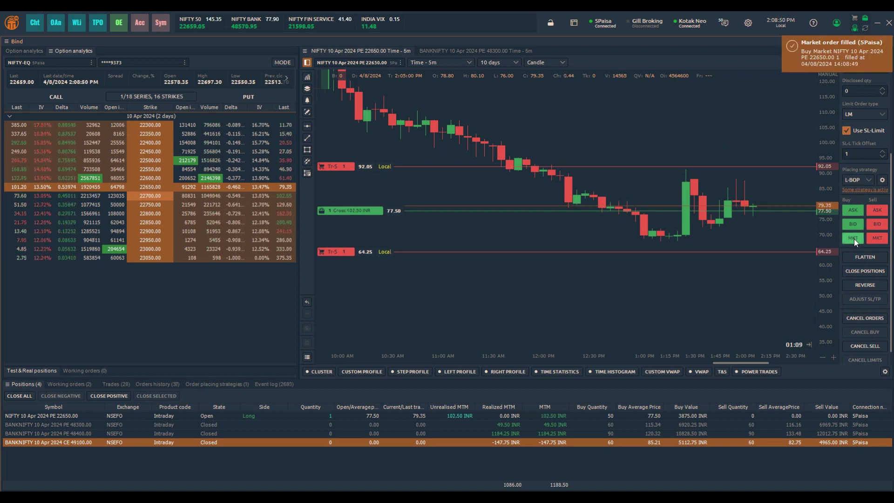
{"action": "left_click", "coordinate": [853, 239]}
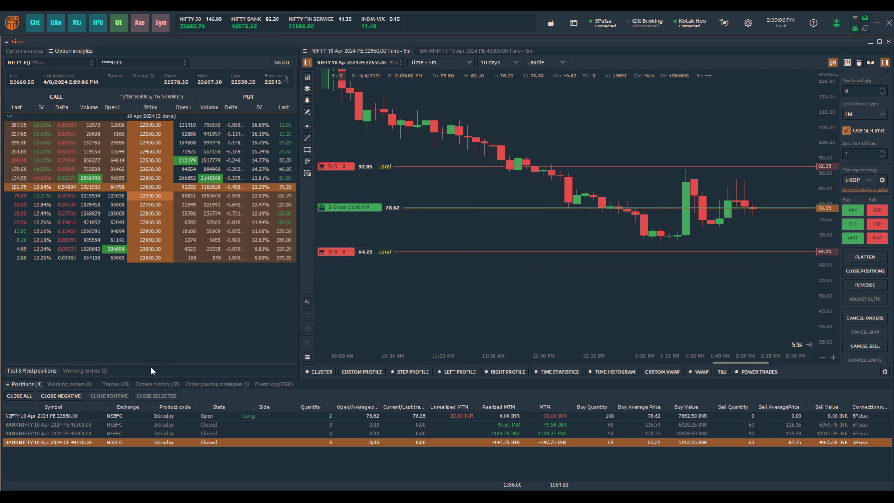
Show the Trades list and inspect the 2:07:25 PM and 2:08:49 PM trades.
{"action": "left_click", "coordinate": [119, 383]}
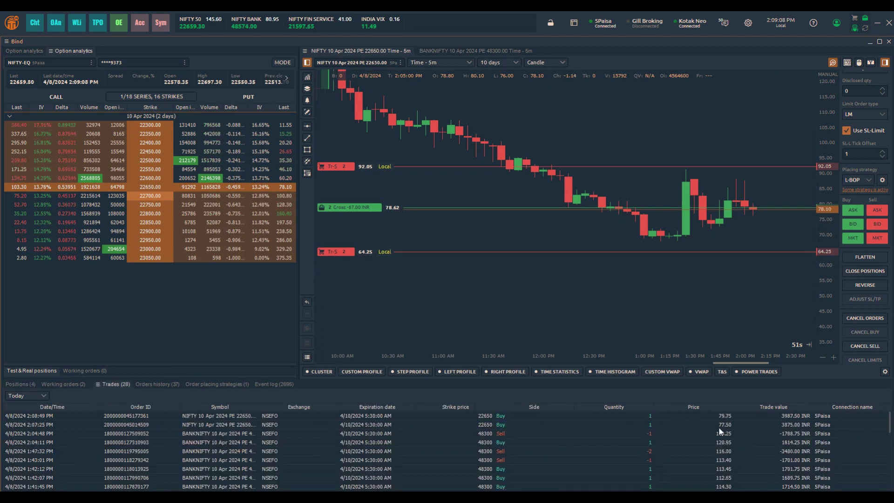
{"action": "left_click", "coordinate": [729, 425]}
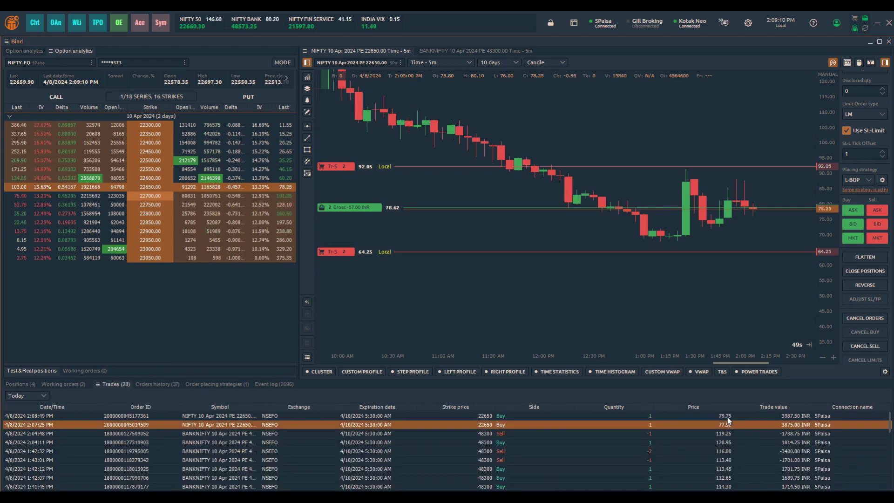
{"action": "left_click", "coordinate": [728, 417]}
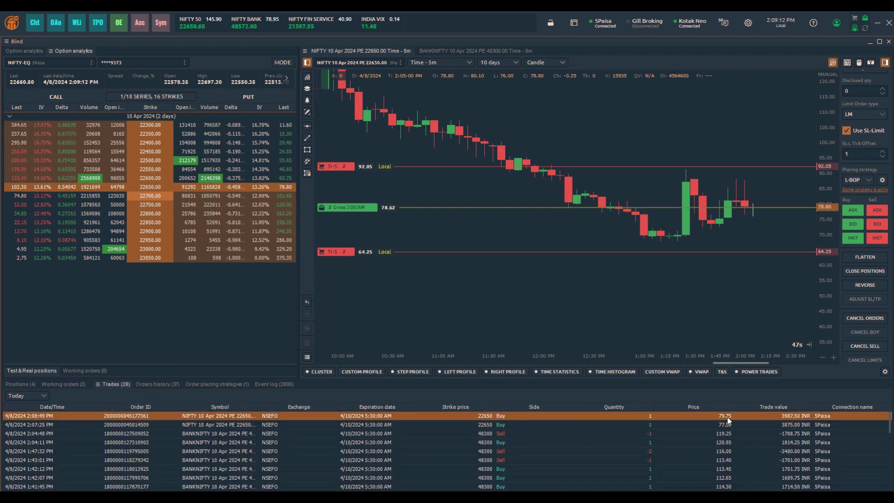
{"action": "left_click", "coordinate": [720, 425]}
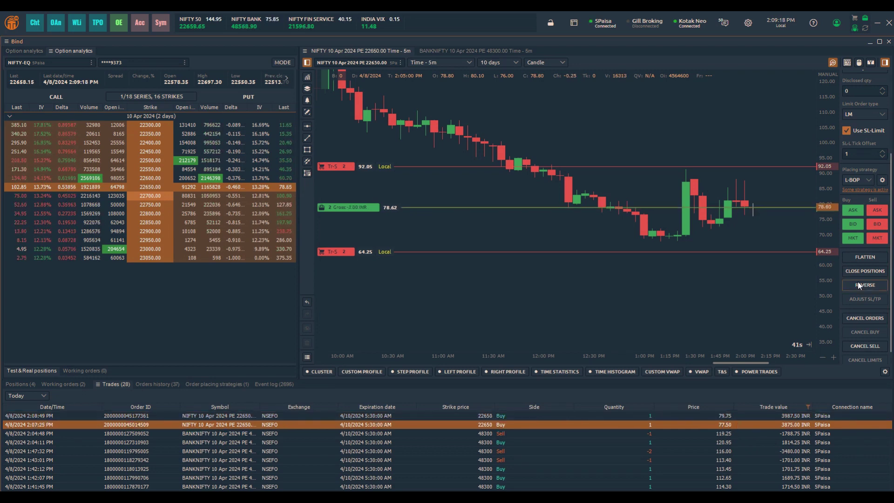
From the Positions list, buy one more NIFTY 22650 put lot, making the long three.
{"action": "left_click", "coordinate": [20, 384]}
{"action": "left_click", "coordinate": [526, 452]}
{"action": "left_click", "coordinate": [518, 415]}
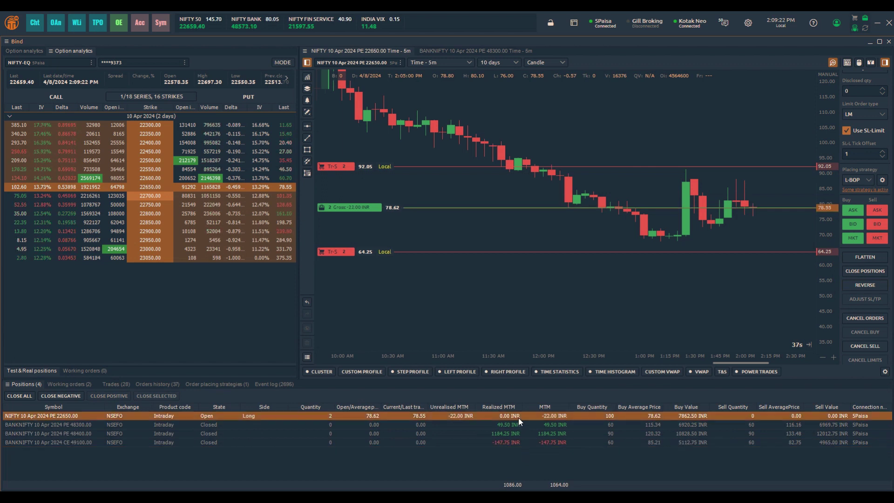
{"action": "left_click", "coordinate": [494, 467]}
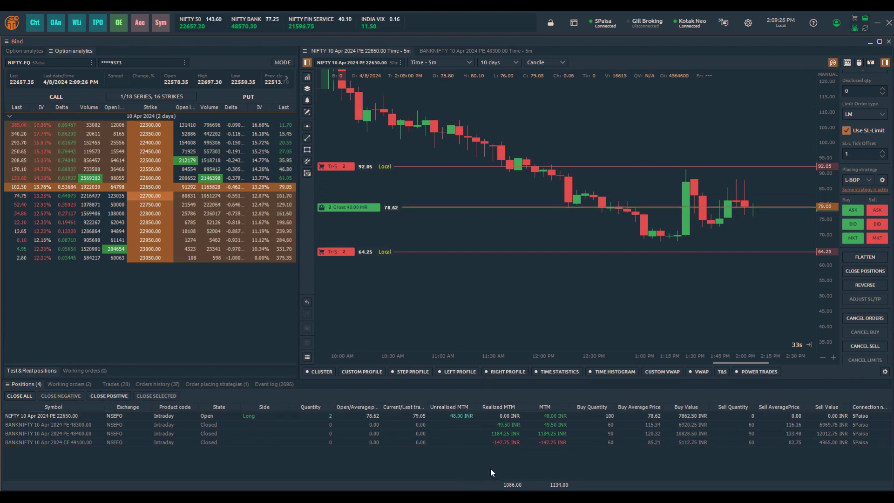
{"action": "left_click", "coordinate": [854, 240]}
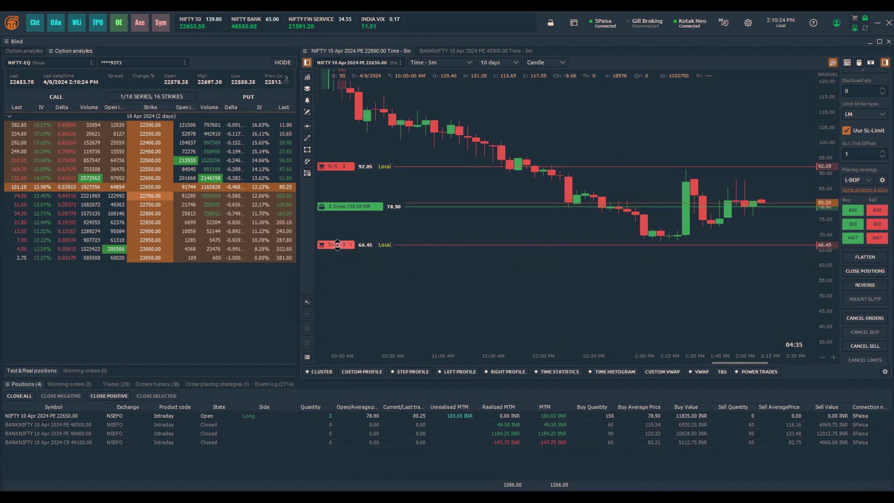
Drag the lower trailing stop to about 71 and buy a fourth lot at market.
{"action": "left_click_drag", "start_coordinate": [344, 247], "coordinate": [338, 223]}
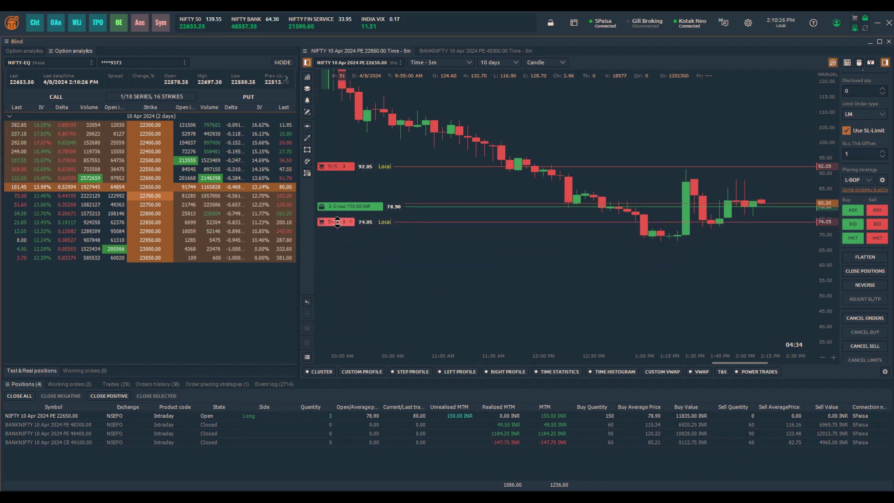
{"action": "left_click_drag", "start_coordinate": [338, 223], "coordinate": [340, 232]}
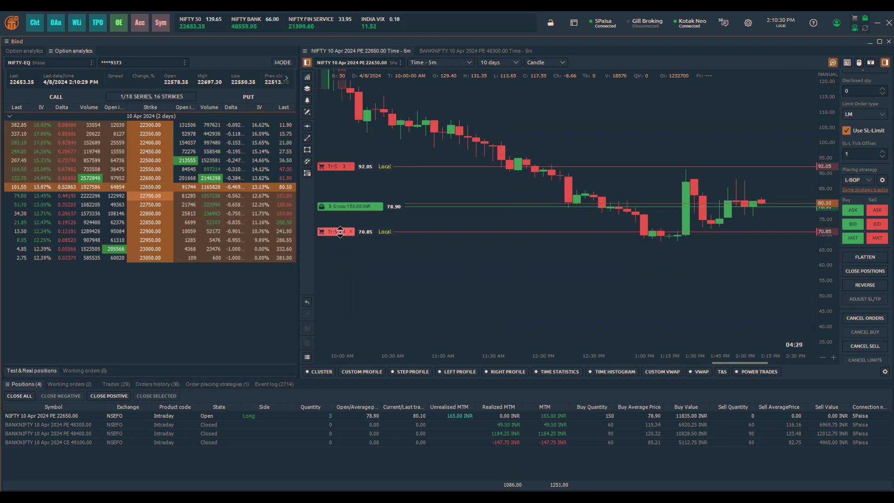
{"action": "left_click_drag", "start_coordinate": [341, 231], "coordinate": [341, 229]}
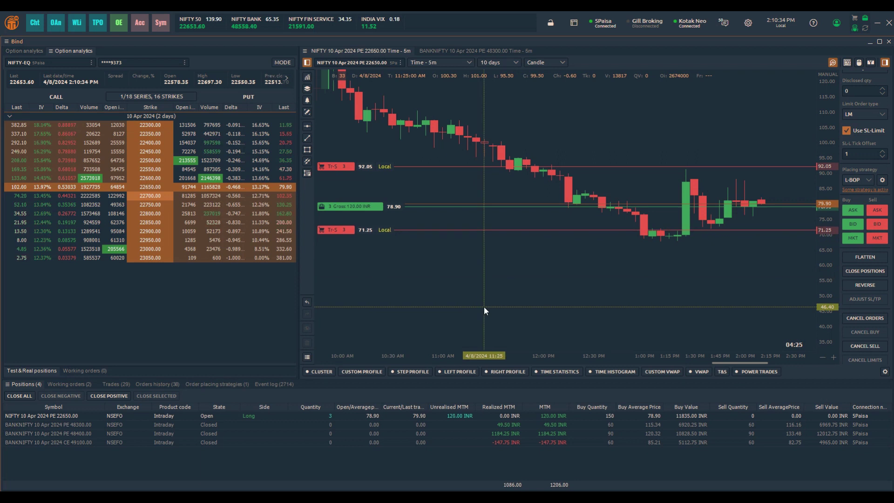
{"action": "left_click", "coordinate": [848, 236]}
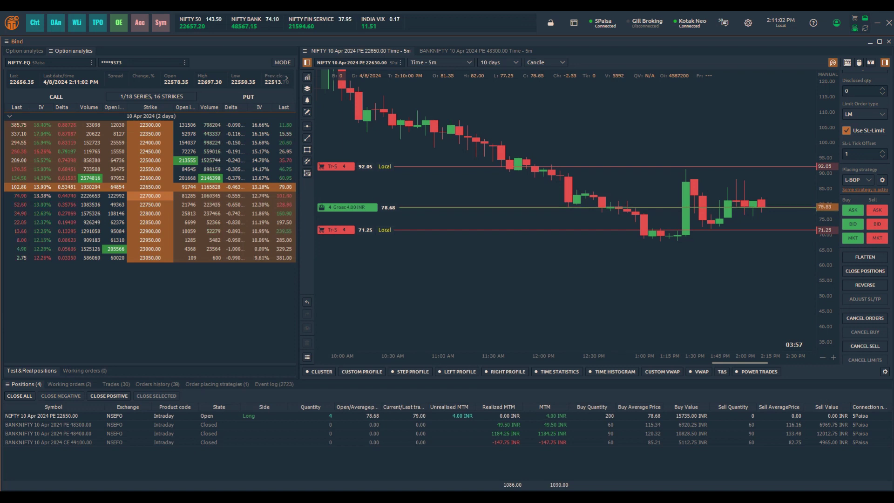
Sell one NIFTY 22650 put at market for 79.55, checking the sell in Trades.
{"action": "left_click", "coordinate": [116, 386]}
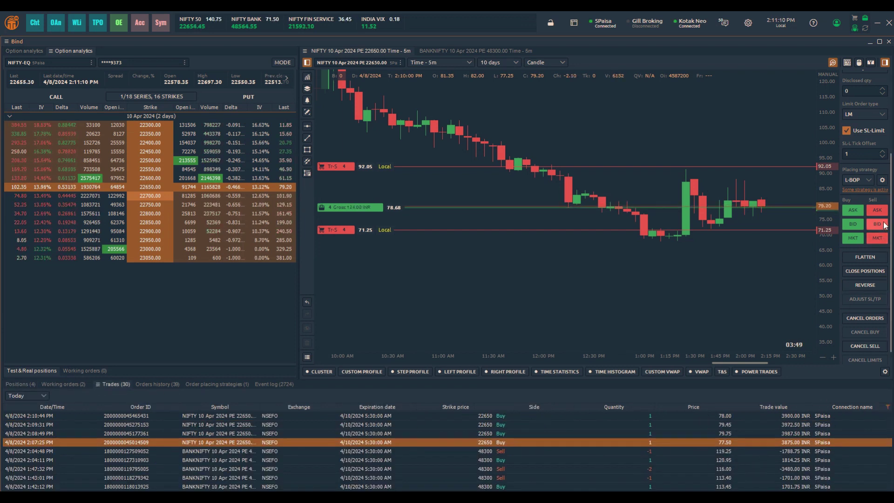
{"action": "left_click", "coordinate": [882, 239]}
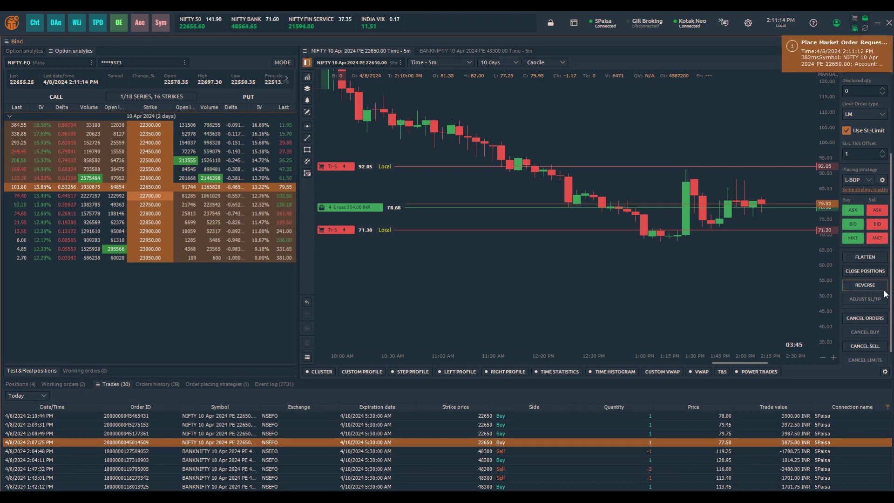
{"action": "left_click", "coordinate": [729, 416]}
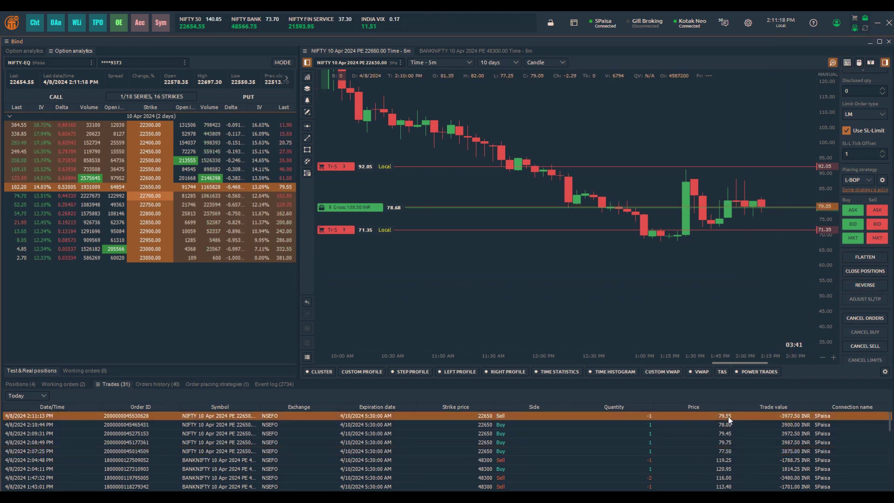
{"action": "left_click", "coordinate": [15, 383]}
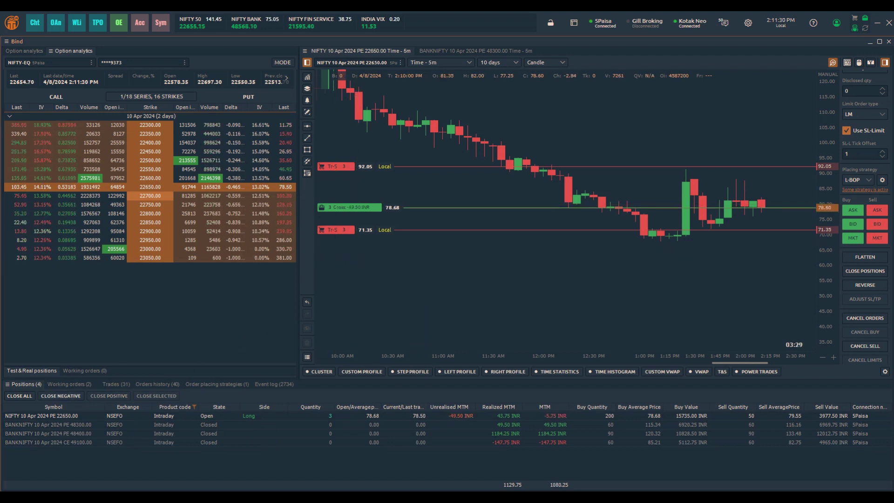
Lower the take profit to 86.45 and nudge the stop up to about 72.80.
{"action": "left_click_drag", "start_coordinate": [334, 166], "coordinate": [334, 181]}
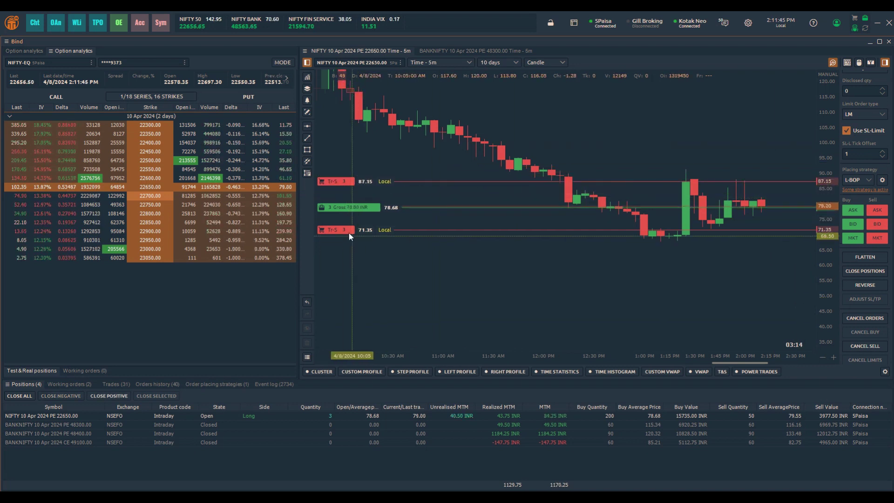
{"action": "left_click_drag", "start_coordinate": [346, 230], "coordinate": [346, 225]}
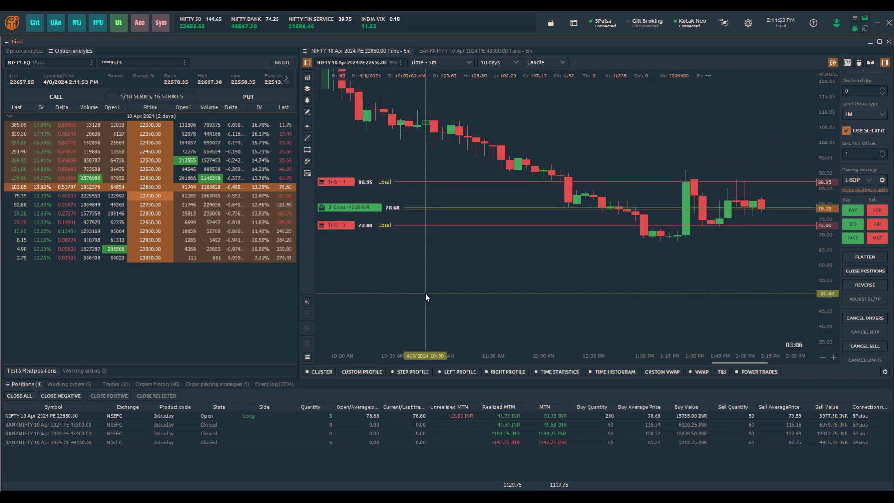
{"action": "left_click_drag", "start_coordinate": [359, 181], "coordinate": [359, 184]}
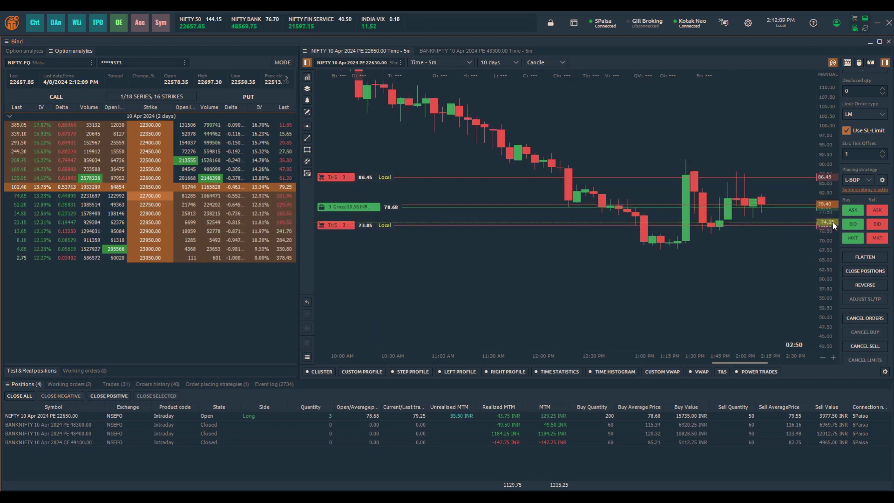
Raise the trailing stop to 77.00 and pop out the Order placing strategies list.
{"action": "mouse_move", "coordinate": [832, 222]}
{"action": "left_mouse_down"}
{"action": "mouse_move", "coordinate": [402, 317]}
{"action": "mouse_move", "coordinate": [828, 229]}
{"action": "left_mouse_up"}
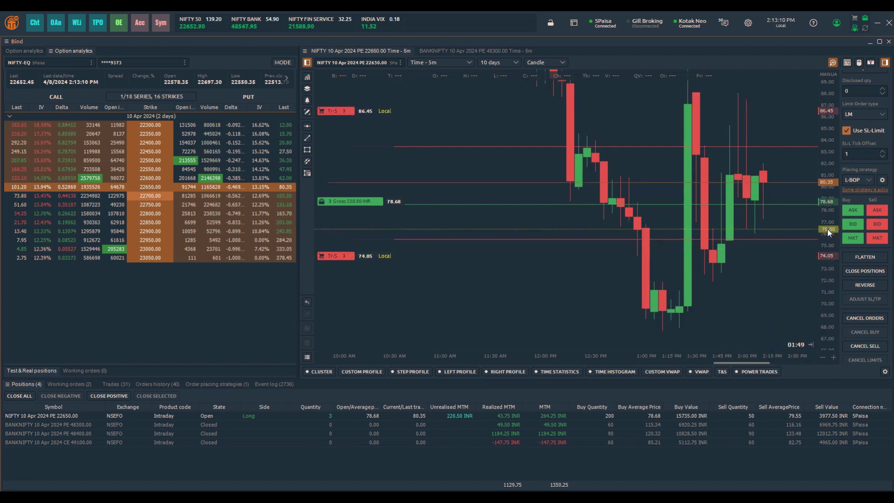
{"action": "scroll", "coordinate": [554, 291], "scroll_direction": "up", "scroll_amount": 2}
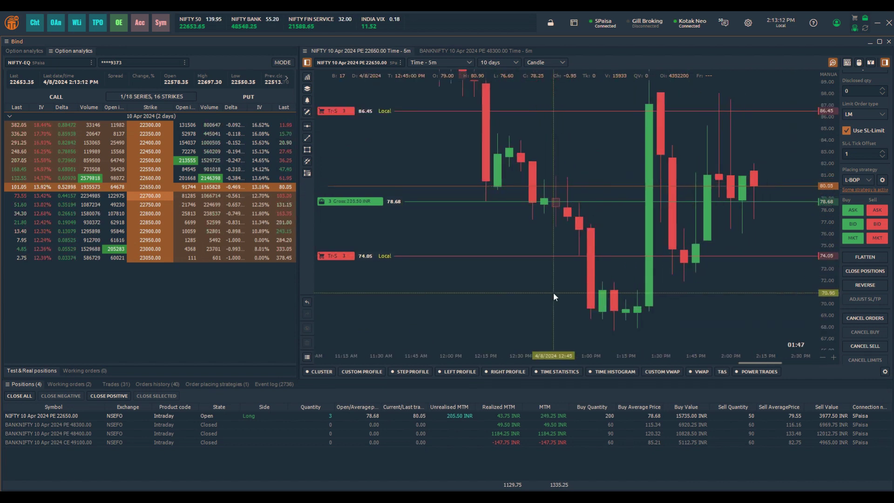
{"action": "left_click_drag", "start_coordinate": [833, 119], "coordinate": [833, 145]}
{"action": "mouse_move", "coordinate": [331, 250]}
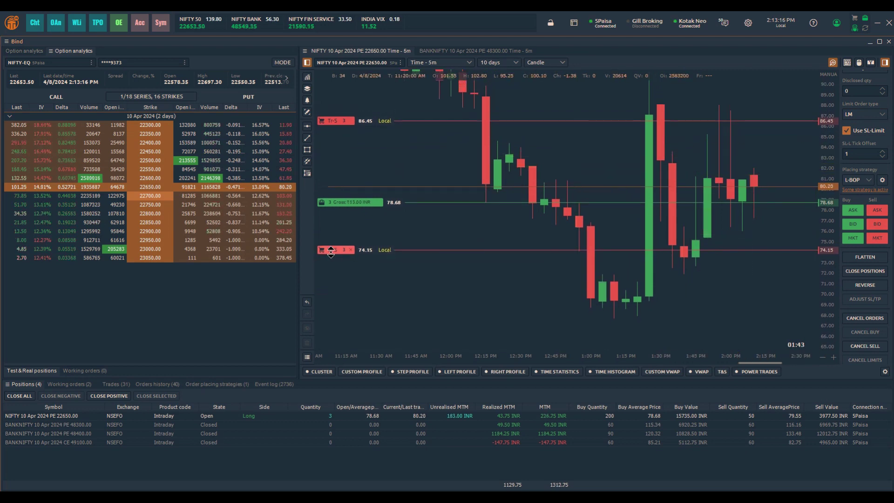
{"action": "left_click_drag", "start_coordinate": [330, 250], "coordinate": [347, 197]}
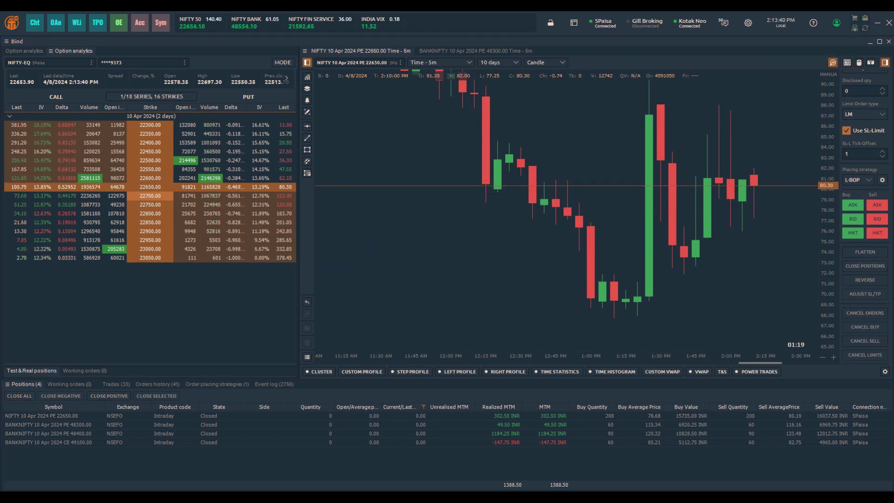
{"action": "mouse_move", "coordinate": [217, 384]}
{"action": "left_mouse_down"}
{"action": "mouse_move", "coordinate": [346, 193]}
{"action": "mouse_move", "coordinate": [232, 182]}
{"action": "left_mouse_up"}
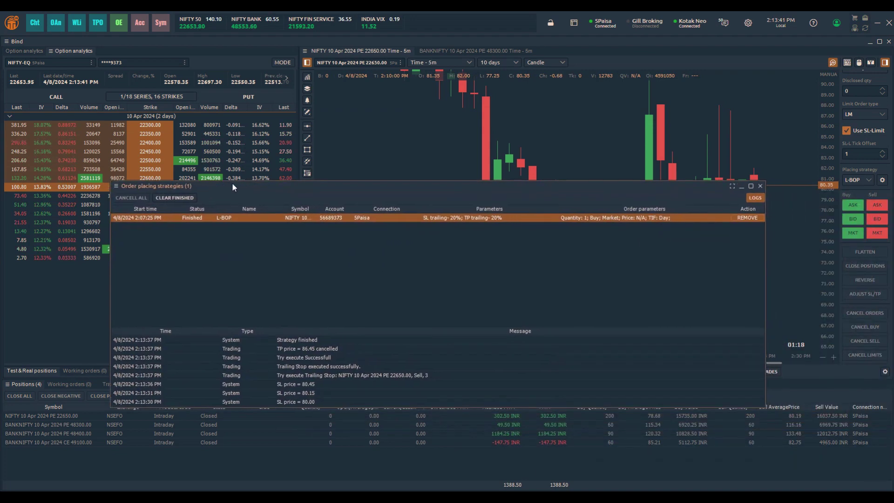
{"action": "left_click", "coordinate": [305, 377]}
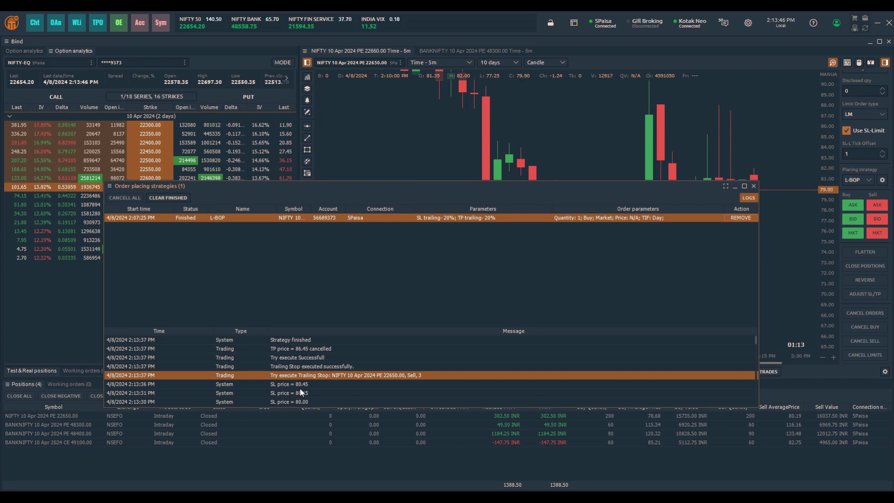
{"action": "left_click", "coordinate": [300, 386]}
{"action": "left_click", "coordinate": [349, 377]}
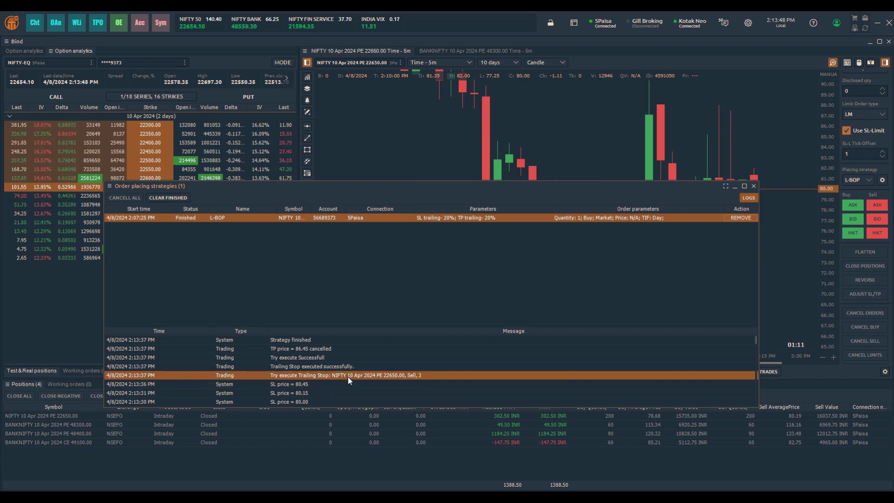
{"action": "left_click", "coordinate": [304, 366]}
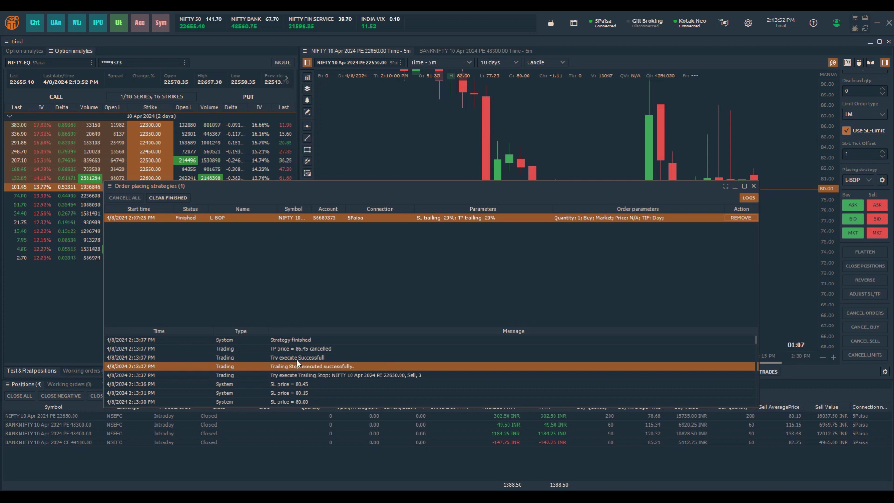
{"action": "left_click", "coordinate": [297, 361]}
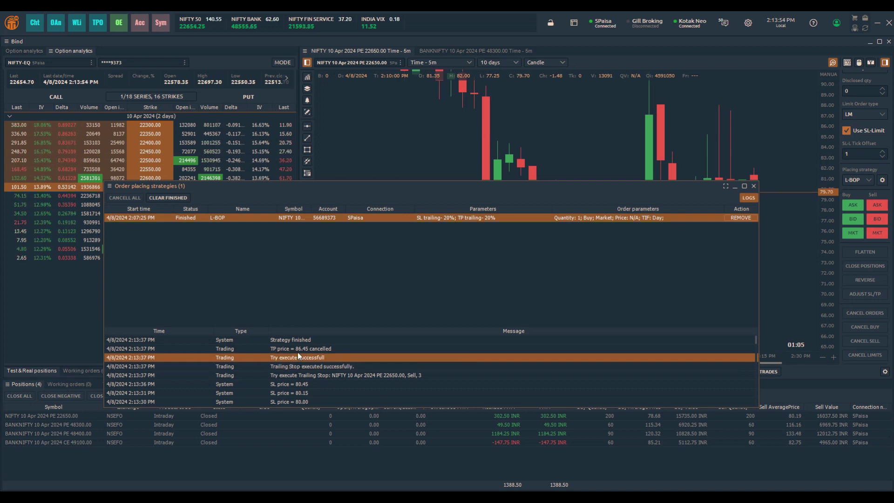
{"action": "left_click", "coordinate": [301, 348]}
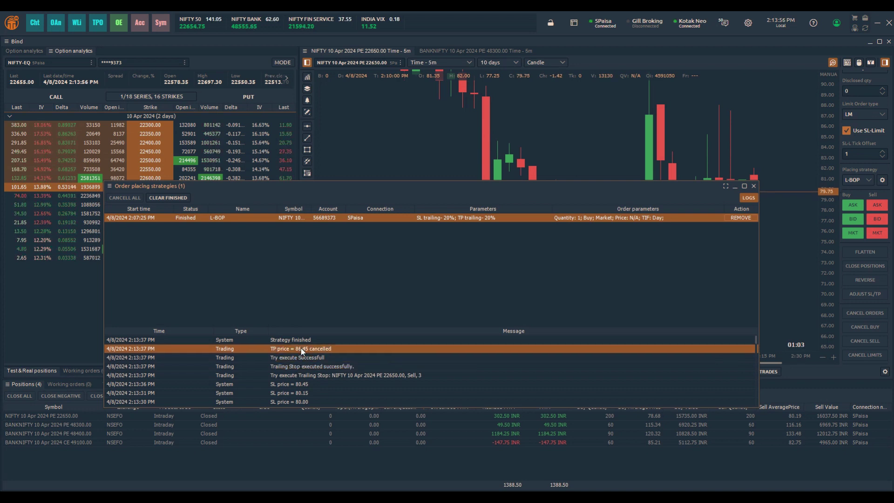
{"action": "left_click", "coordinate": [298, 342]}
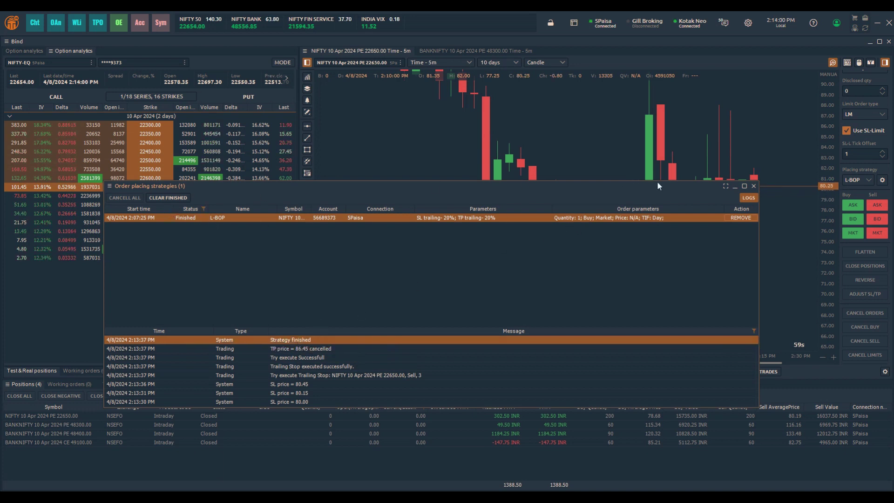
{"action": "left_click_drag", "start_coordinate": [666, 187], "coordinate": [696, 118]}
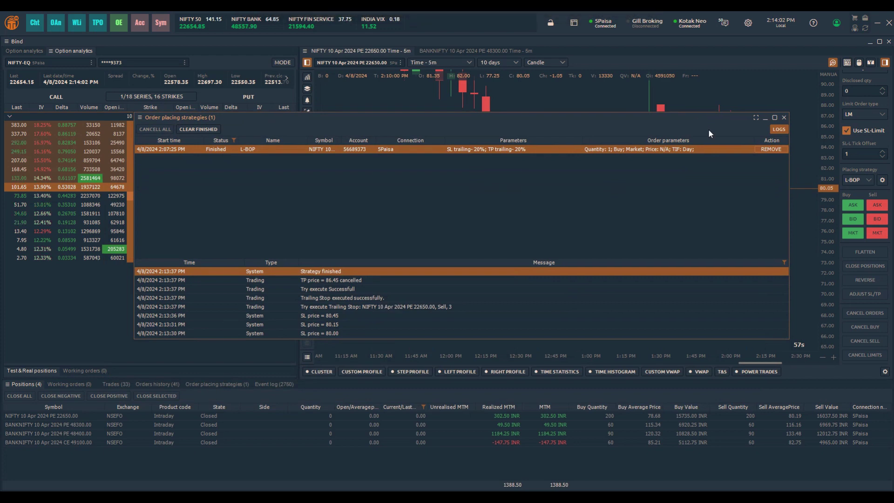
Close the floating Order placing strategies log window.
{"action": "left_click", "coordinate": [784, 118]}
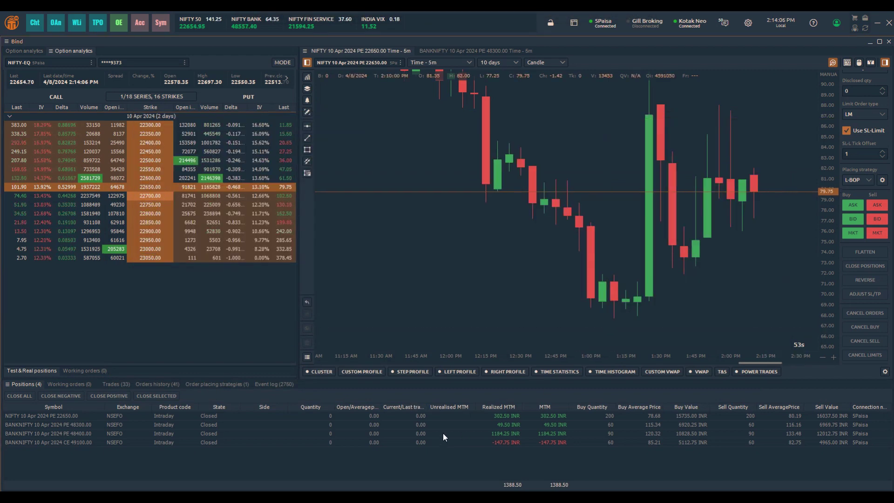